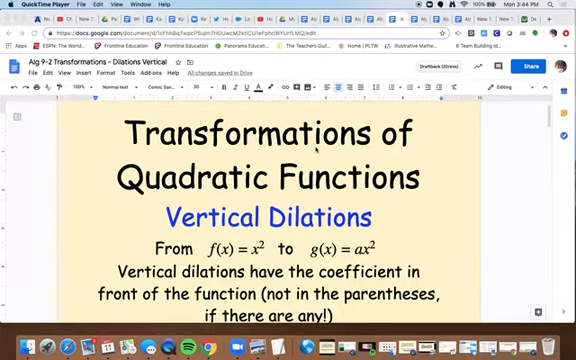
scroll(316, 148, "down", 1)
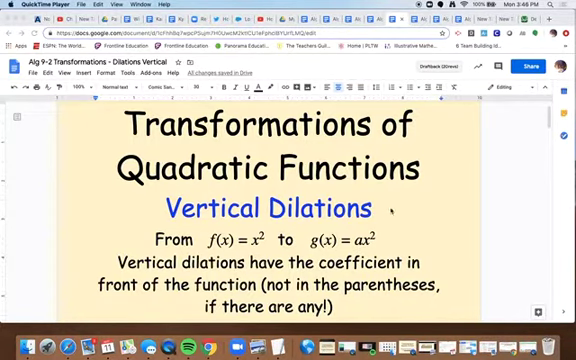
Step: Switch to the Desmos graph of y = x² and start an empty second expression
left_click(530, 18)
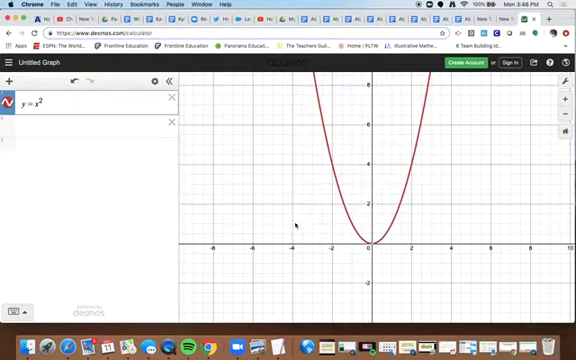
scroll(298, 225, "down", 2)
scroll(298, 225, "down", 2)
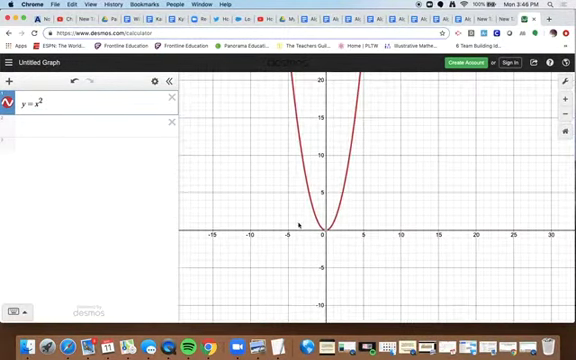
scroll(298, 225, "up", 1)
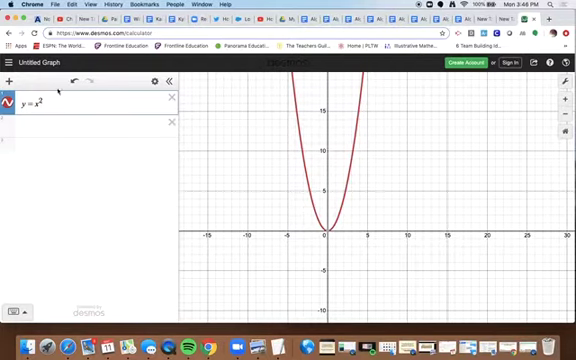
key("BackSpace")
type("1/2")
Step: Enter y = ½x² as a second expression, graphing a wider parabola beside y = x²
left_click(27, 127)
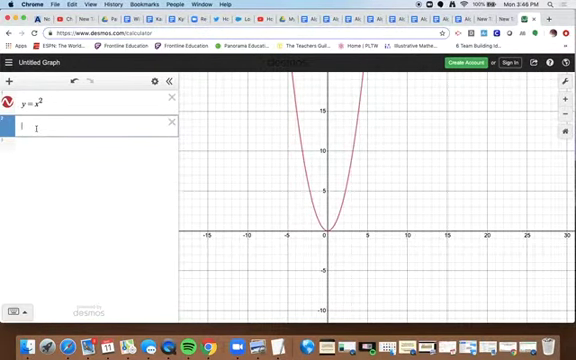
type("y = ")
type("1/2")
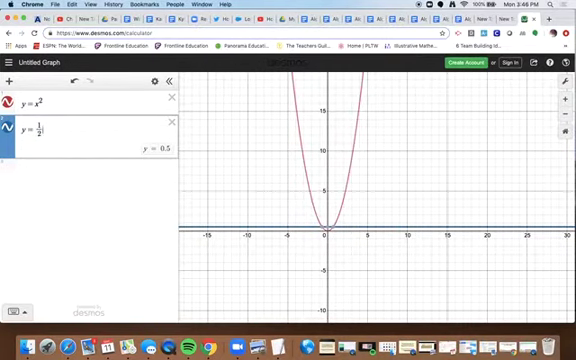
key("Right")
type("x^")
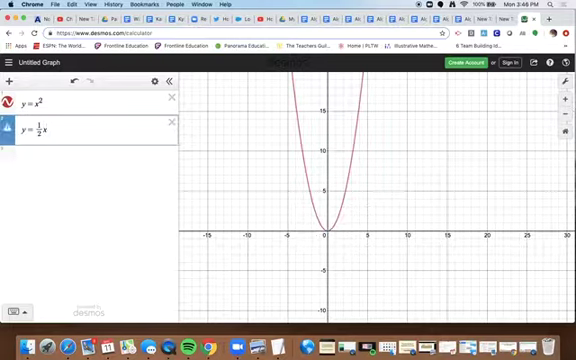
type("2")
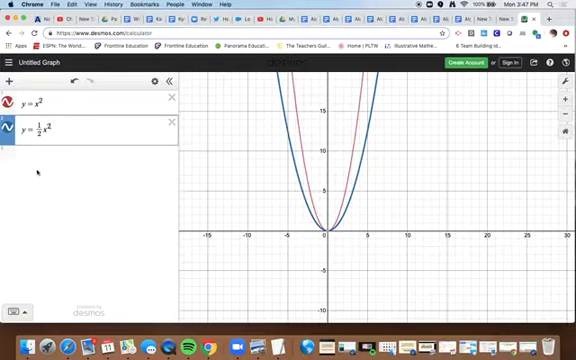
left_click(40, 127)
scroll(253, 183, "down", 3)
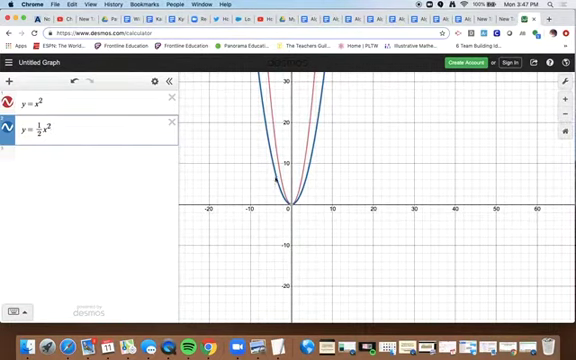
scroll(275, 177, "up", 2)
scroll(276, 176, "up", 2)
scroll(276, 175, "up", 1)
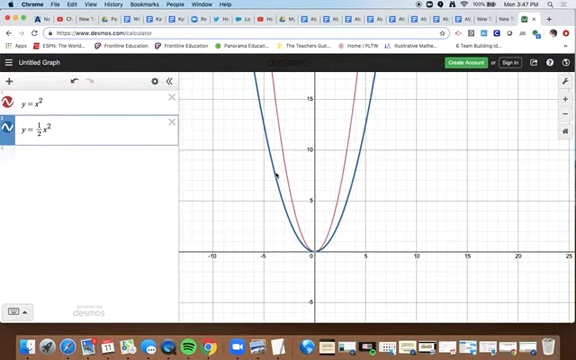
scroll(276, 175, "up", 2)
scroll(275, 175, "up", 1)
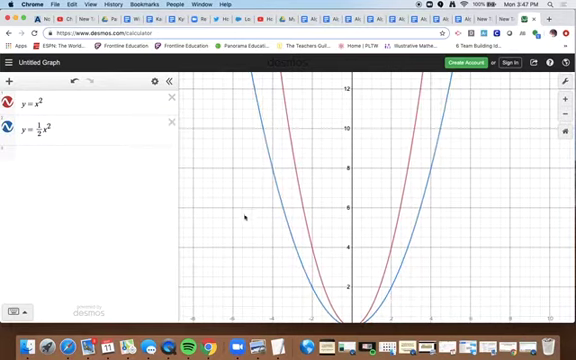
left_click_drag(244, 216, 243, 168)
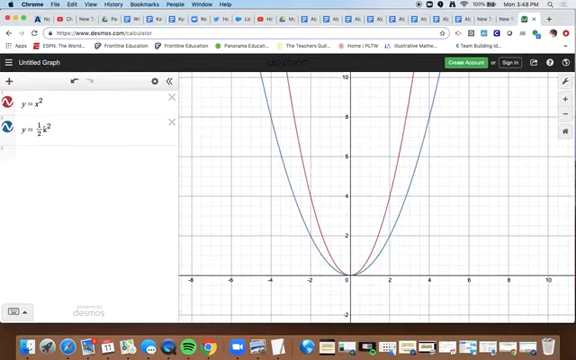
Step: Replace the ½ coefficient with 2 so the second parabola becomes y = 2x²
left_click(39, 128)
key("BackSpace")
key("BackSpace")
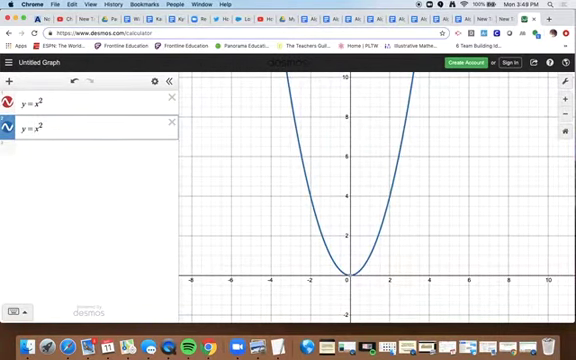
type("2")
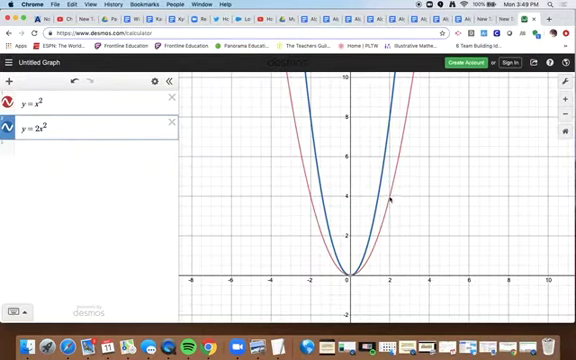
left_click(390, 199)
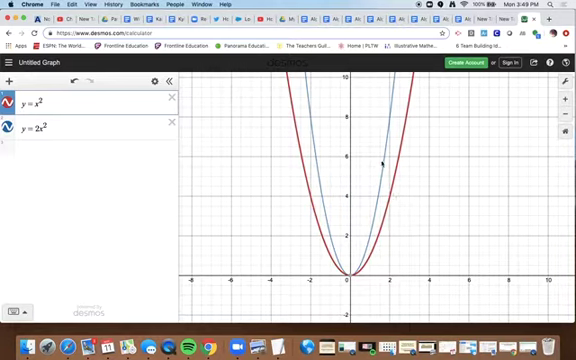
left_click(385, 157)
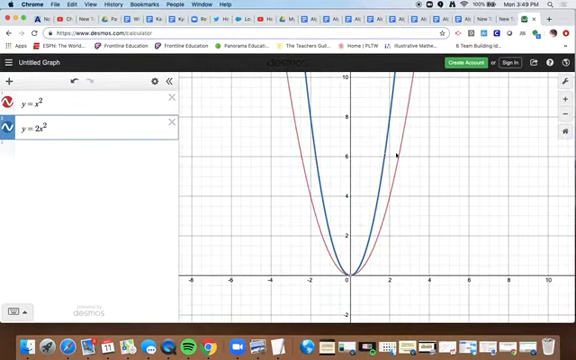